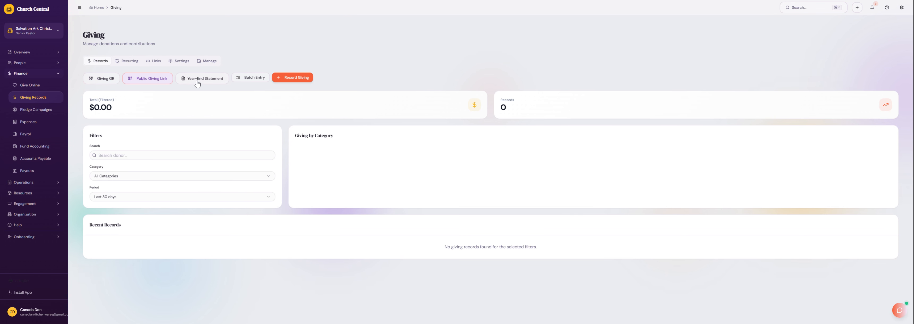
- Start a new giving record and mark it as an anonymous donation
click(290, 81)
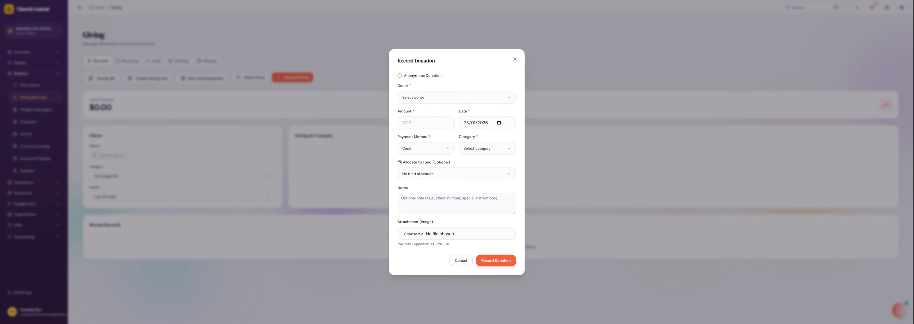
click(412, 76)
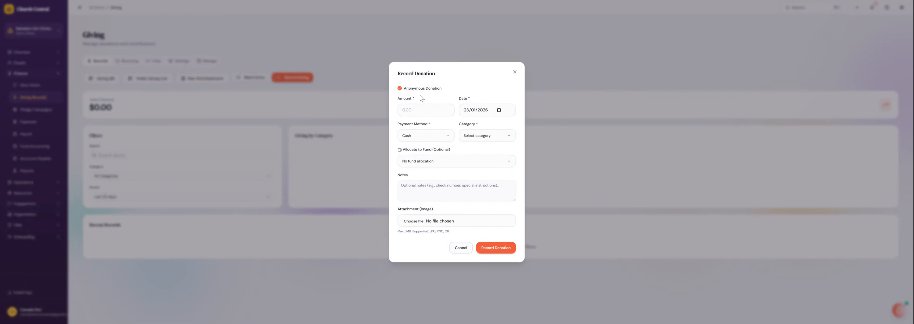
click(402, 89)
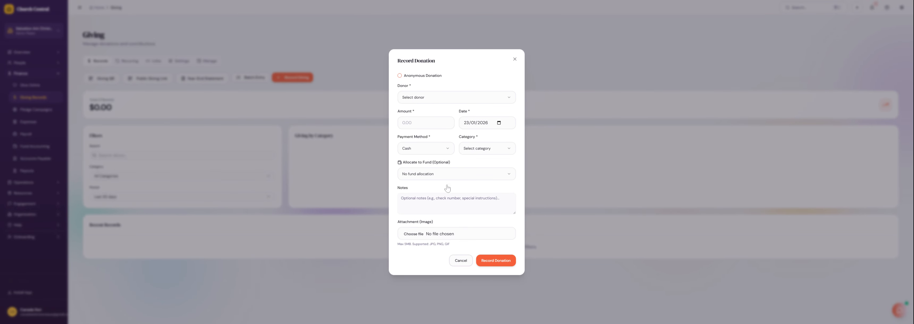
click(400, 76)
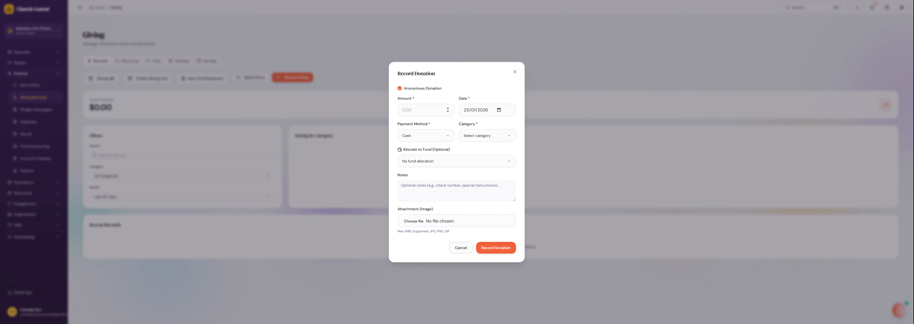
- Enter a donation amount of 100, date it 18/01/2026 and assign it to the Tithe category
click(419, 110)
text(100)
click(465, 91)
click(466, 153)
click(443, 141)
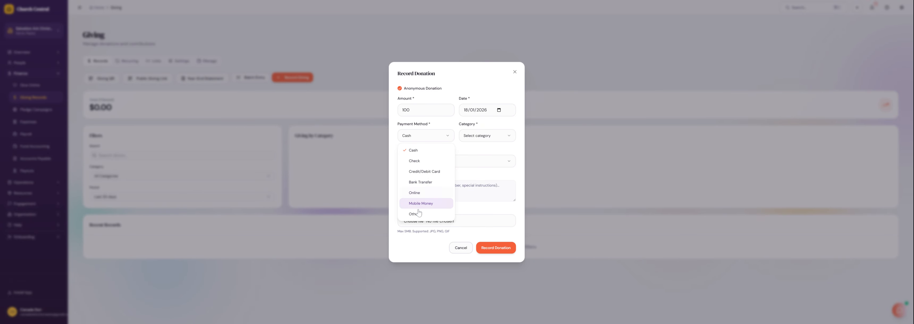
click(438, 124)
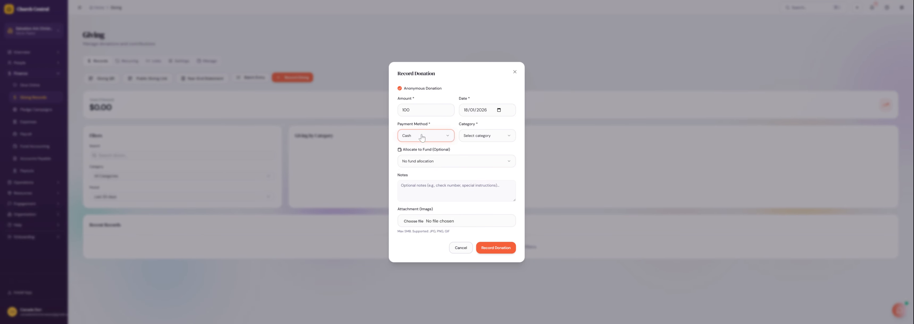
click(490, 139)
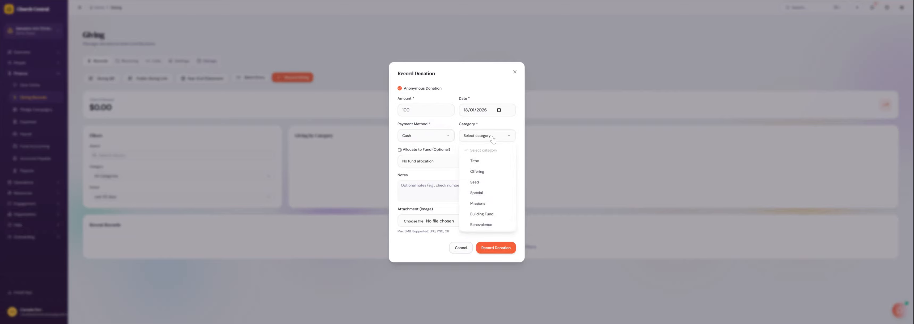
click(477, 162)
- Change the donation amount to 1000 and record the donation without a fund allocation or notes
click(426, 110)
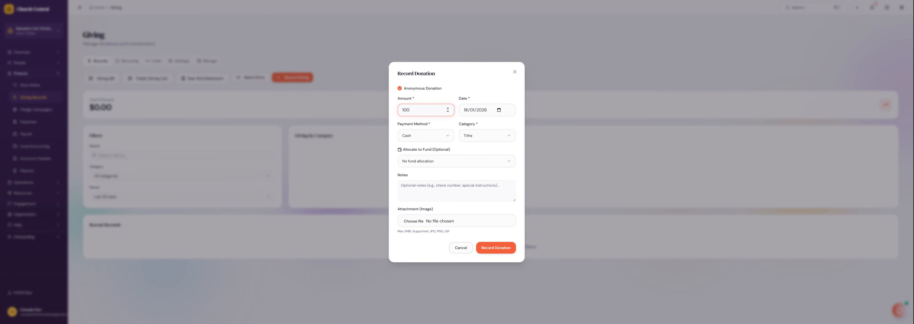
click(465, 84)
click(440, 166)
click(444, 174)
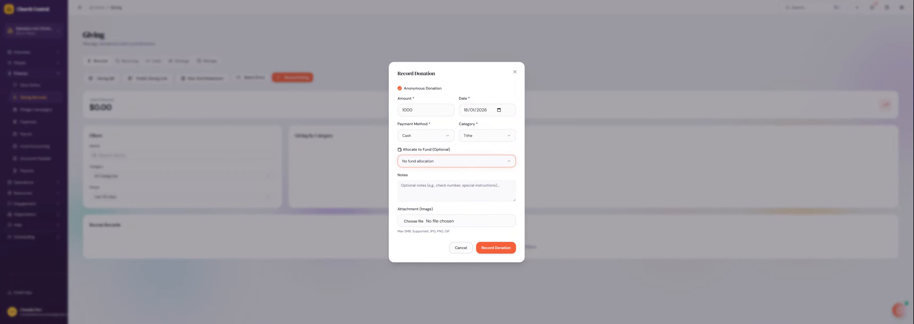
click(443, 189)
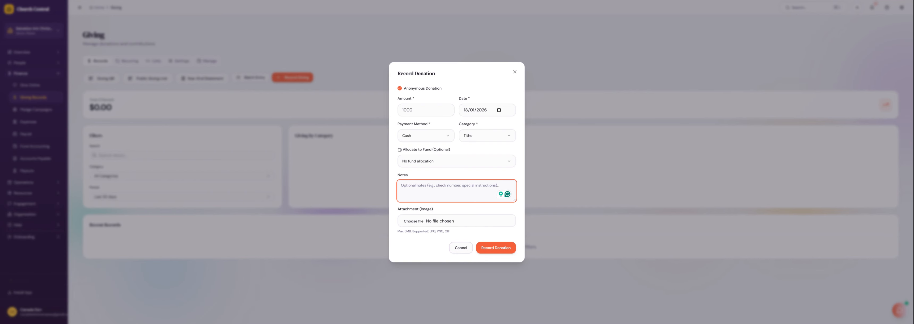
click(452, 177)
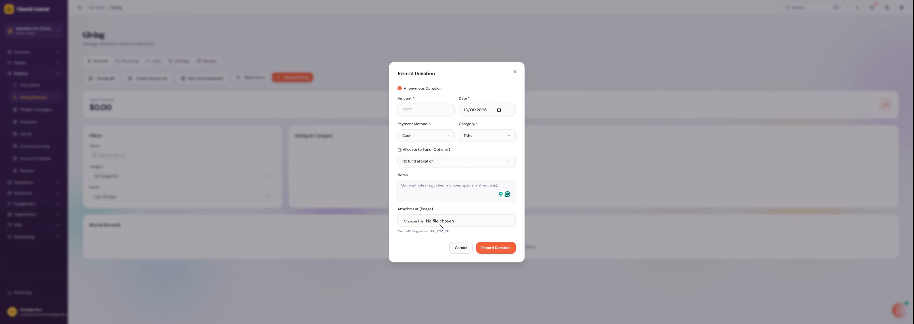
click(493, 250)
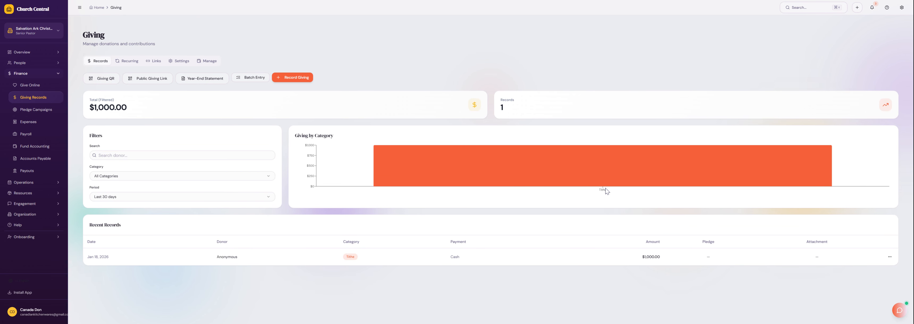
- Record an anonymous cash donation of 500 dated 18/01/2026 in the Offering category
click(294, 82)
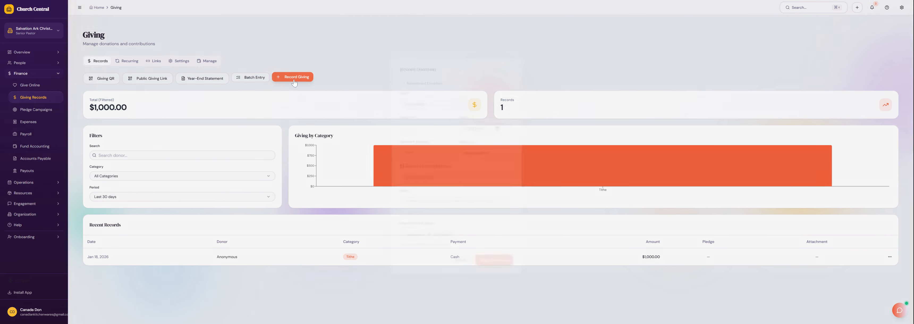
click(400, 83)
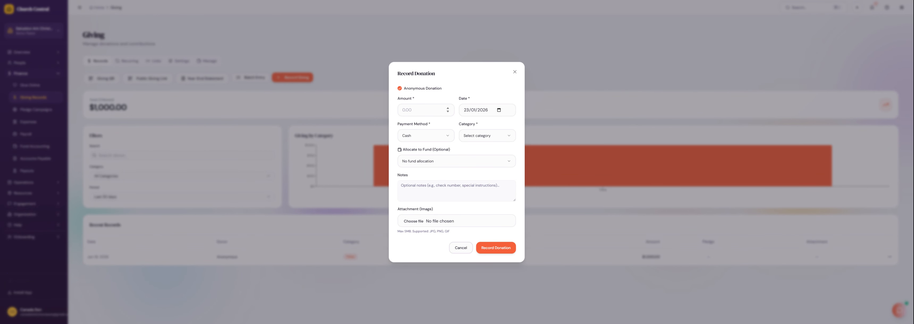
click(422, 110)
text(500)
click(502, 120)
click(489, 137)
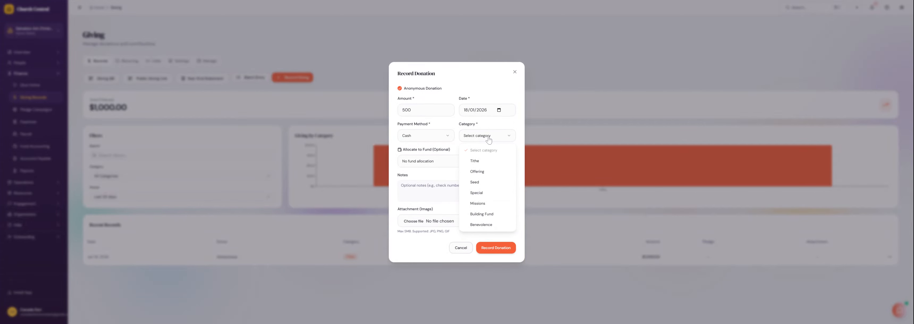
click(484, 172)
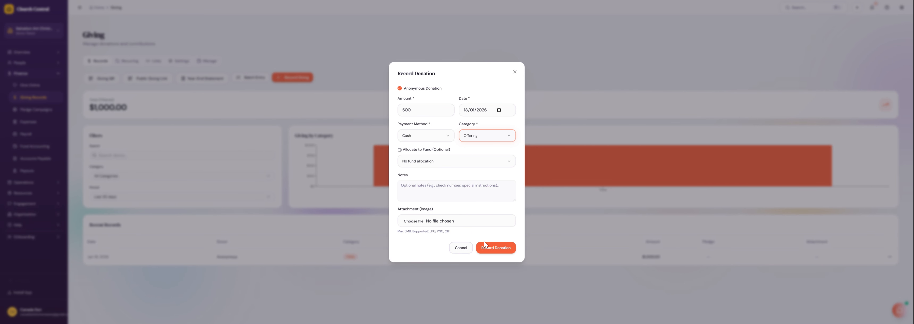
click(492, 248)
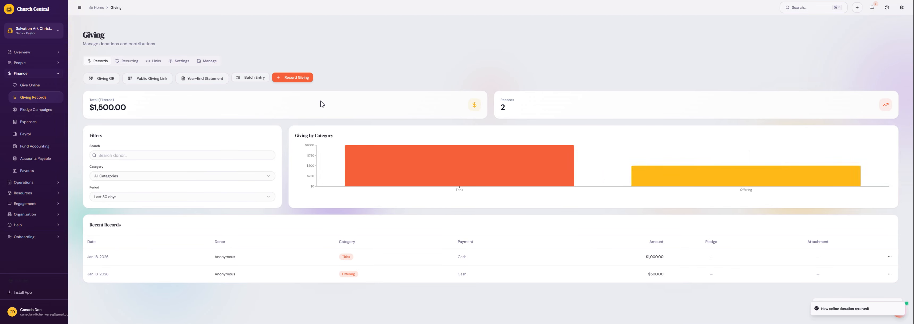
- Record an anonymous cash donation of 800 in the Seed category, using the default date
click(291, 79)
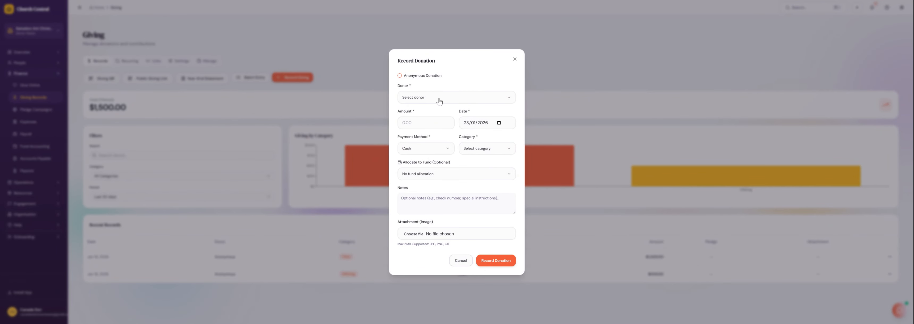
click(400, 75)
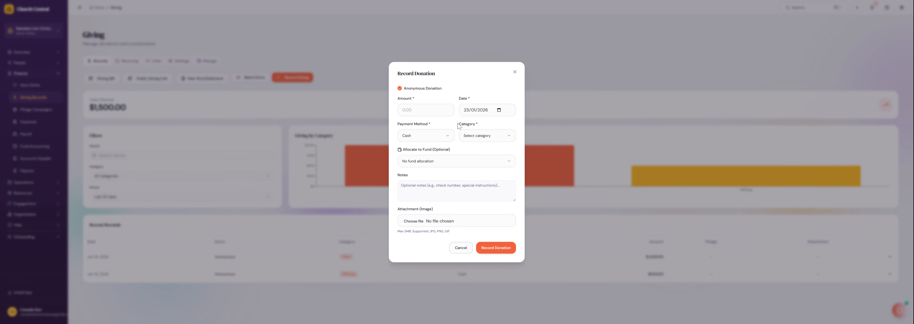
click(422, 110)
text(800)
click(493, 140)
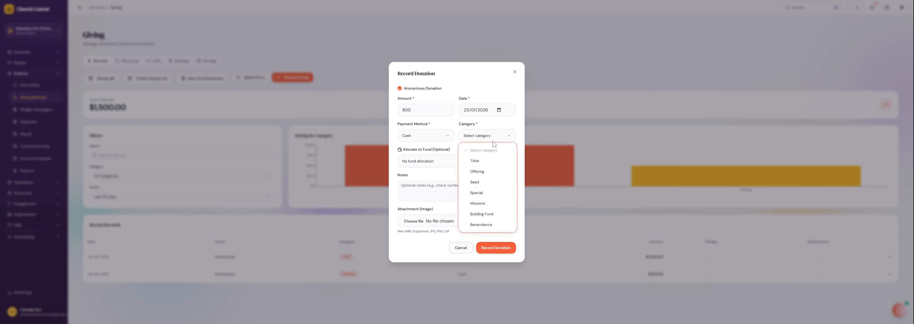
click(485, 187)
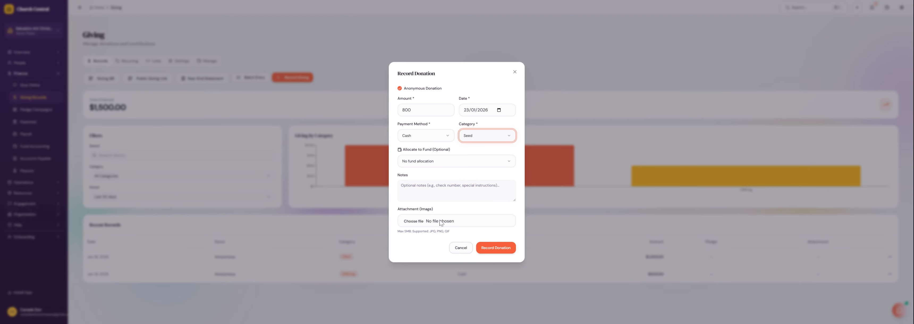
click(494, 247)
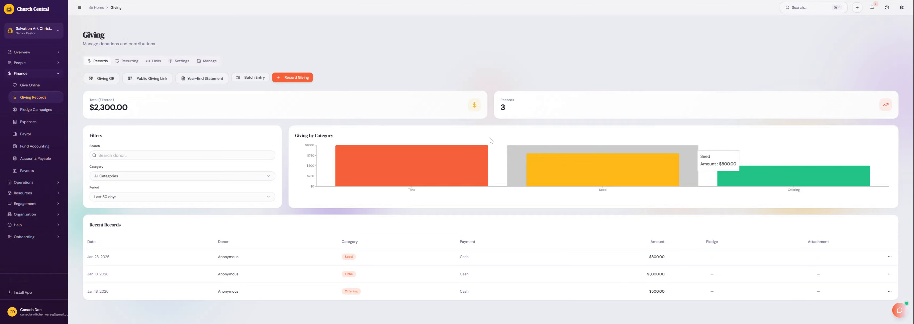
- View the blank donation form, then the edit form and available actions of the Seed donation record
click(284, 79)
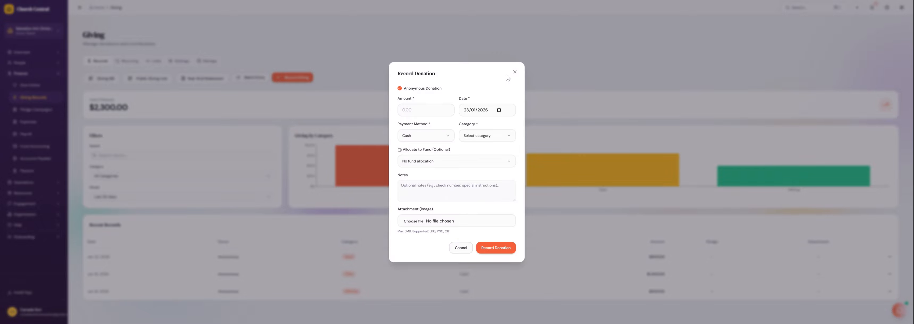
click(514, 72)
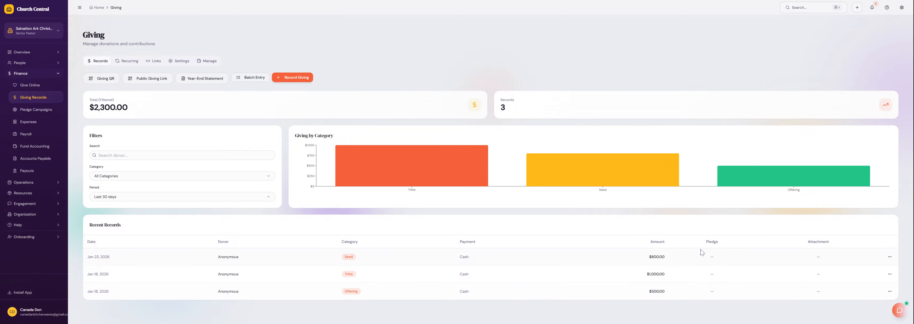
click(890, 256)
click(872, 276)
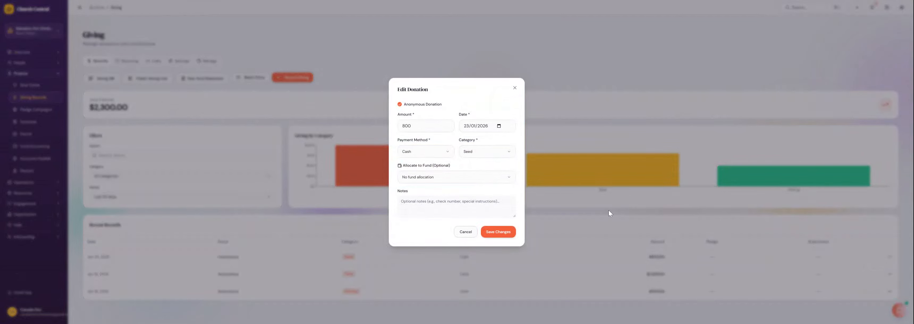
click(514, 87)
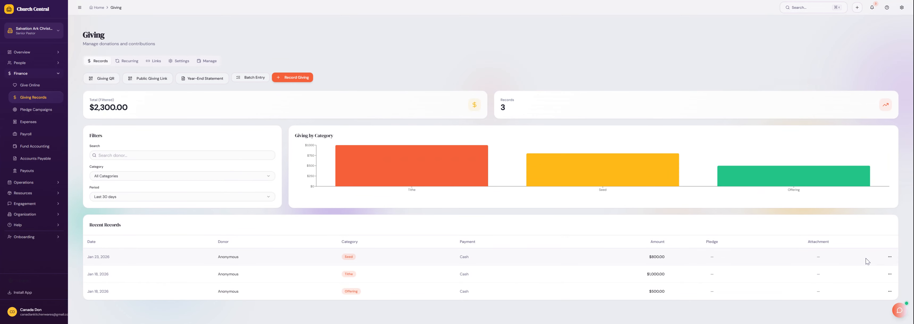
click(890, 256)
click(763, 204)
- Look through the category filter options and filter the giving records by Tithe
click(162, 180)
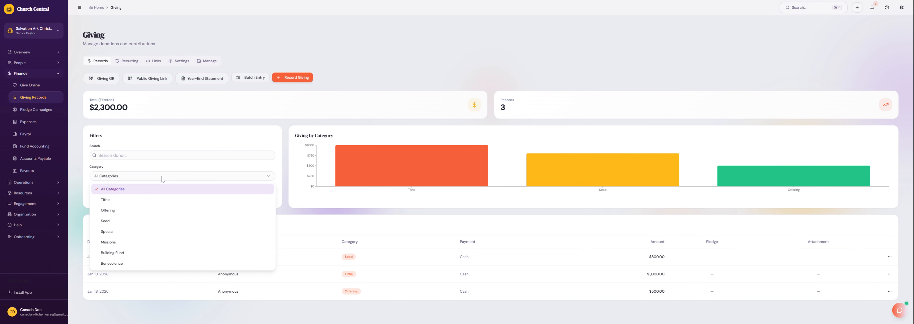
click(149, 178)
mouse_move(447, 171)
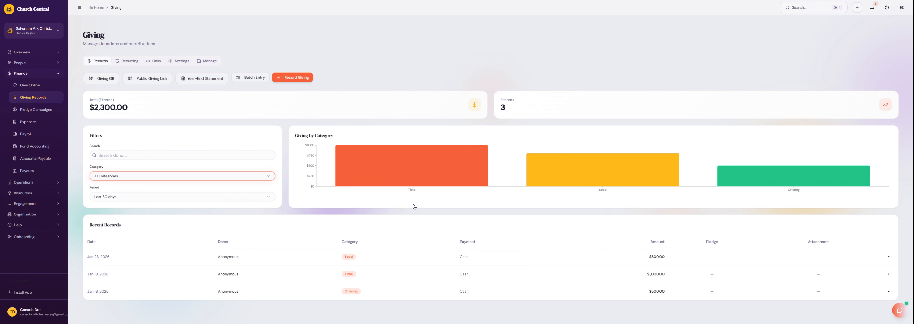
click(236, 176)
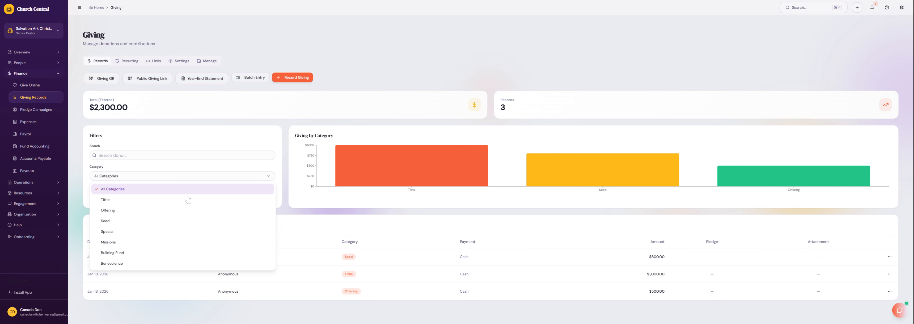
click(156, 203)
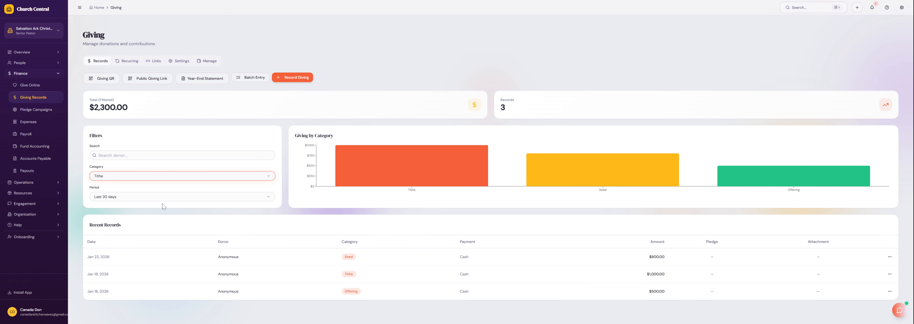
- Try switching the category filter of the giving records between Tithe and Offering, ending on Offering
click(172, 178)
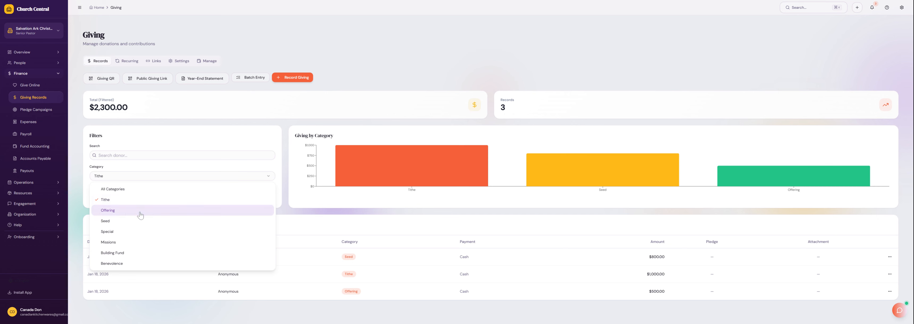
click(141, 213)
click(168, 176)
click(150, 195)
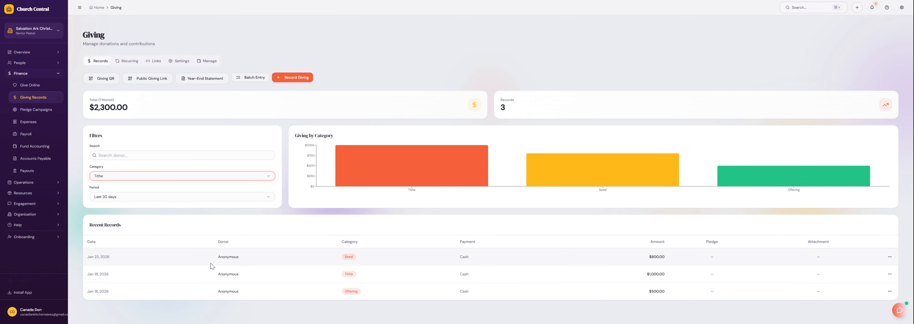
click(184, 178)
click(145, 210)
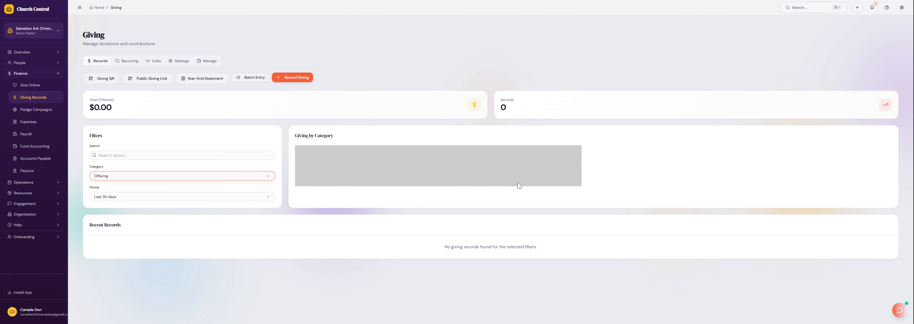
- Filter the giving records by Tithe and look through the period options, keeping Last 30 days
click(159, 176)
click(130, 200)
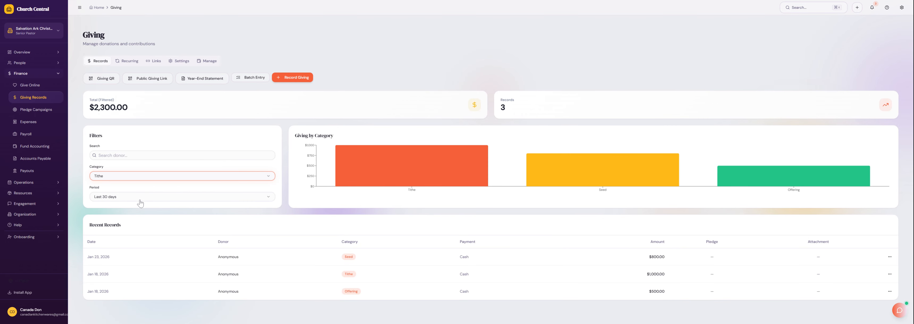
click(160, 201)
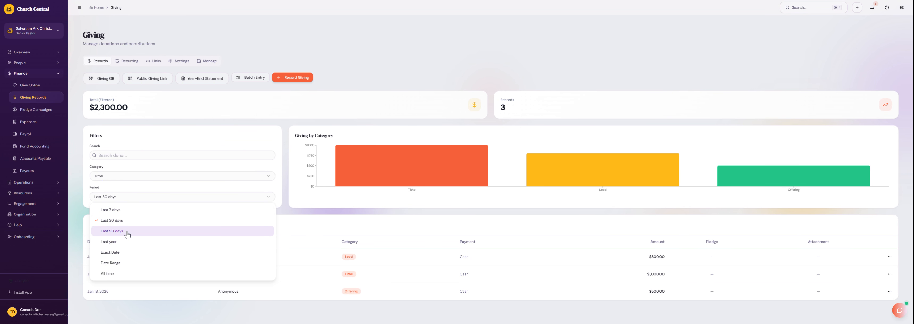
click(146, 188)
click(149, 198)
click(132, 192)
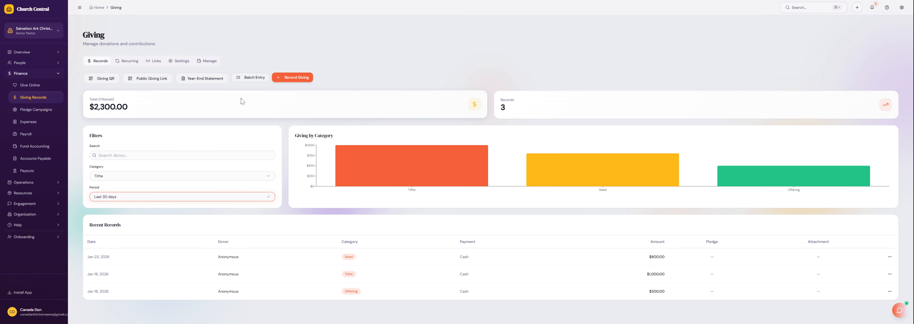
- Compare the one-time and recurring giving QR codes and copy the one-time giving link
click(99, 79)
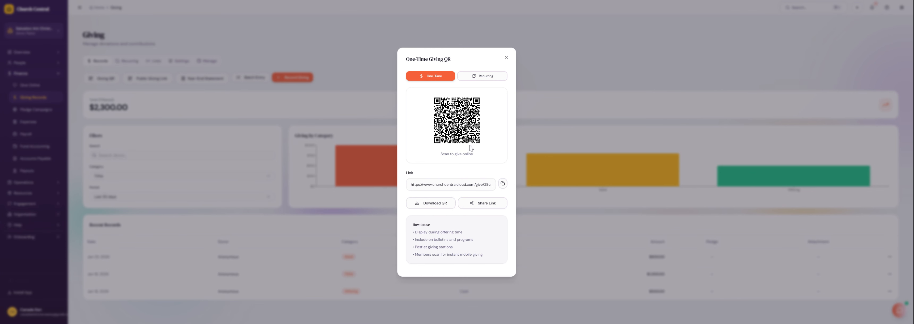
click(481, 78)
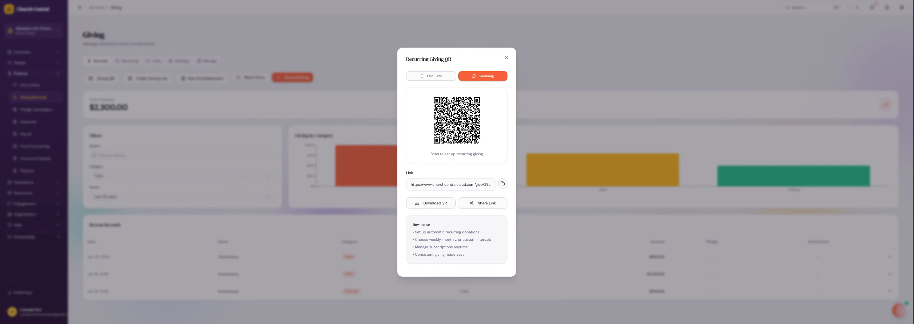
click(436, 76)
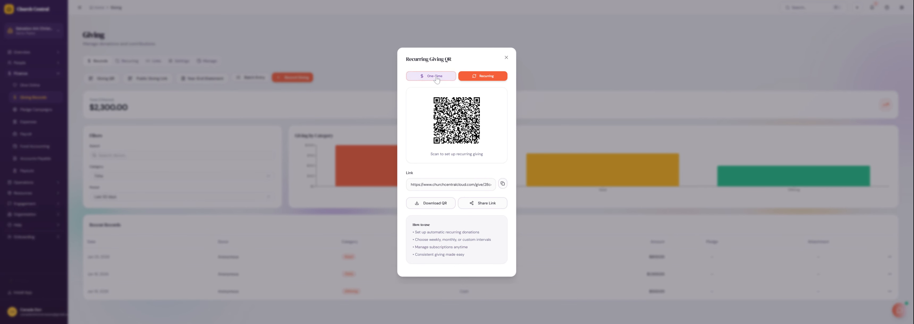
click(474, 78)
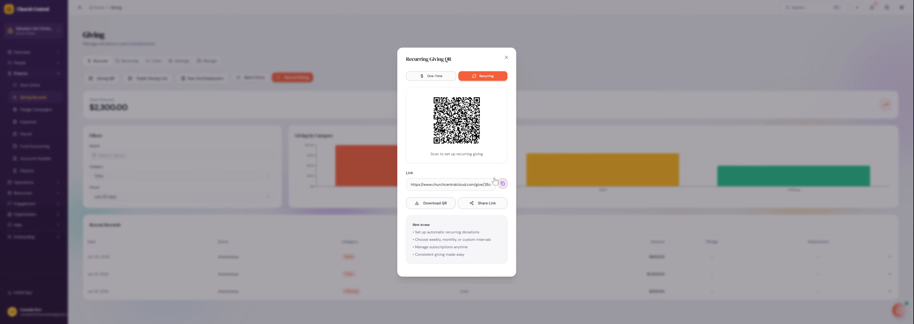
click(437, 78)
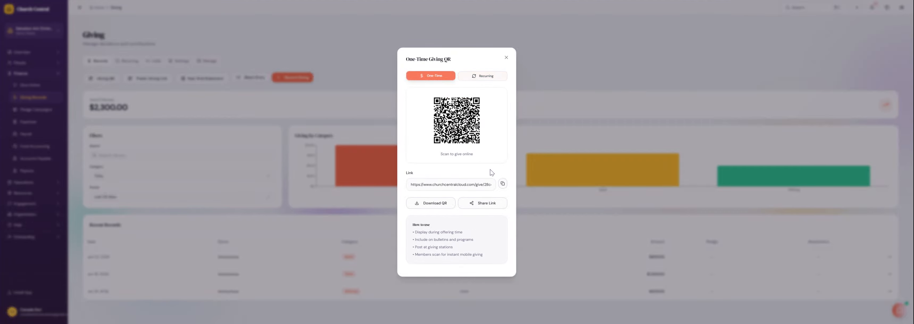
click(503, 184)
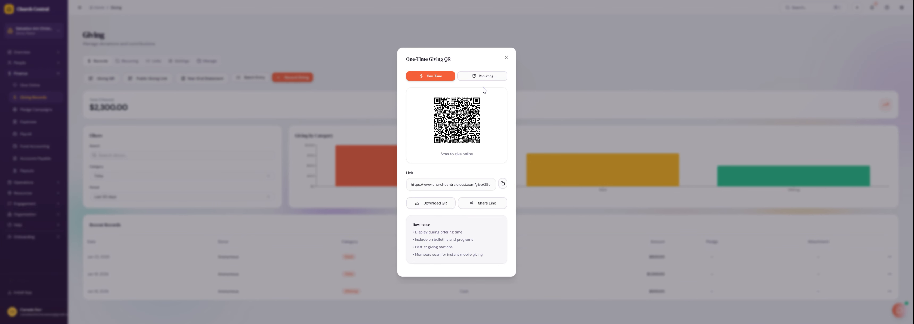
click(506, 57)
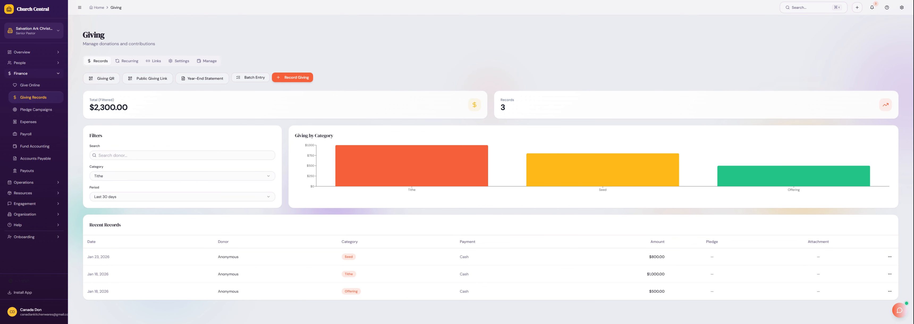
- Examine the public giving page's link and QR code, its sharing options and its website embed code
click(146, 80)
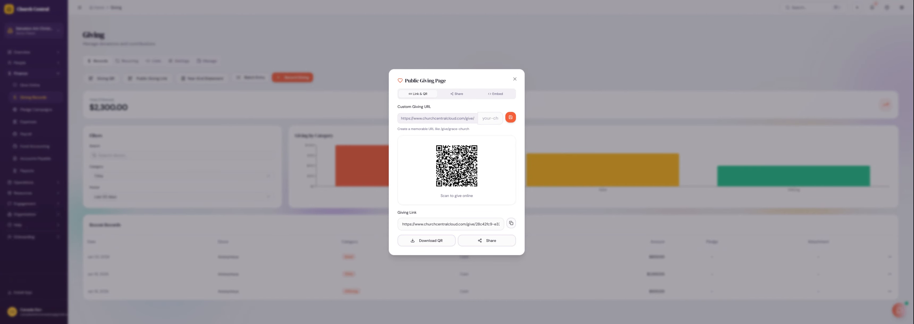
click(458, 93)
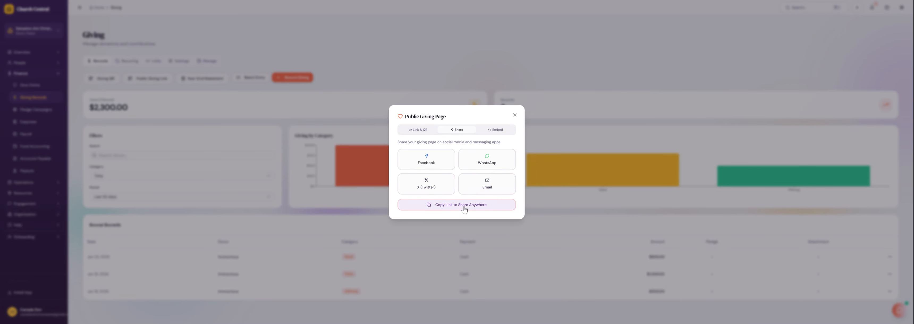
click(491, 133)
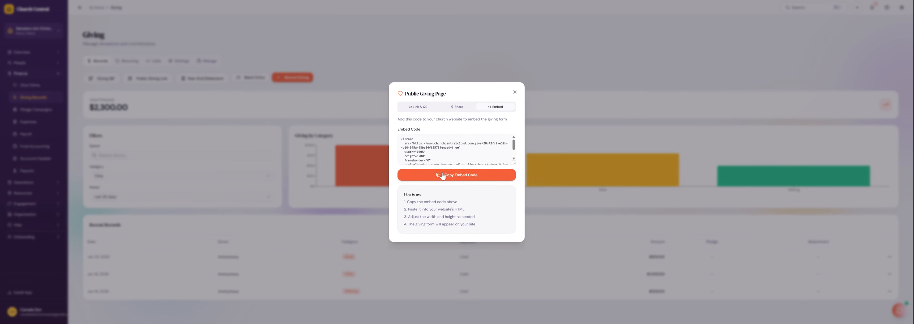
scroll(454, 149, down, 2)
scroll(454, 149, up, 3)
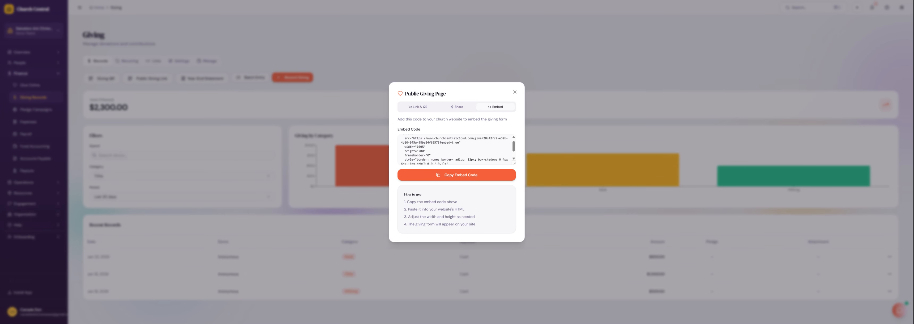
scroll(454, 149, down, 2)
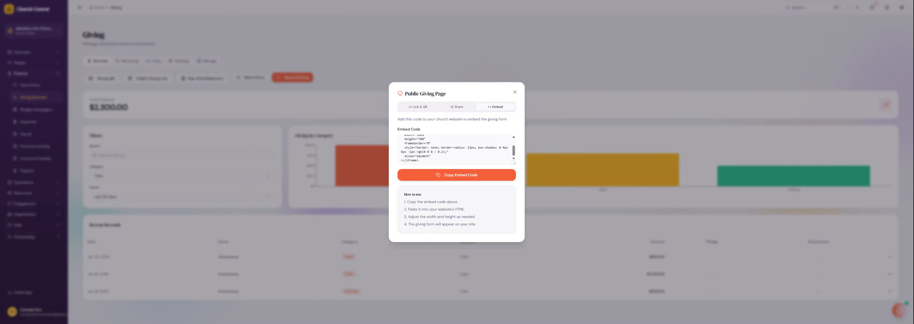
scroll(454, 149, up, 3)
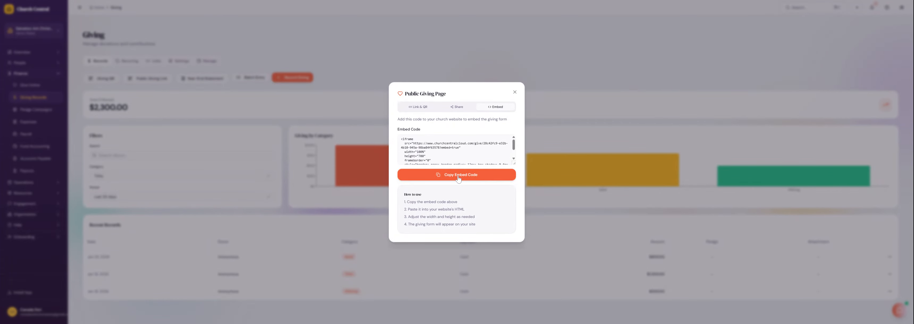
click(514, 91)
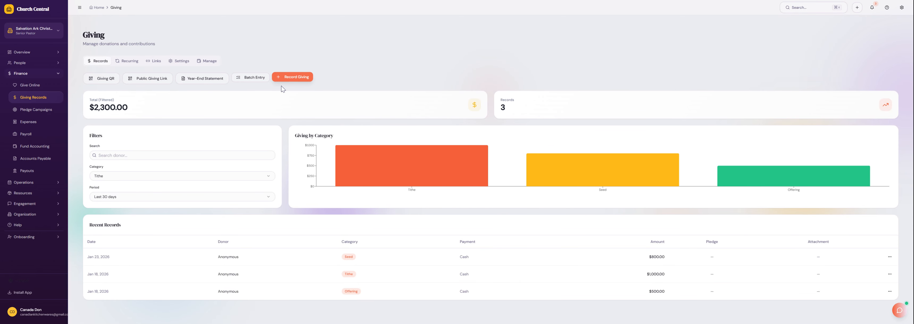
- Start a batch donation entry dated 18/01/2026 and add an anonymous cash Tithe donation of 2000
click(248, 80)
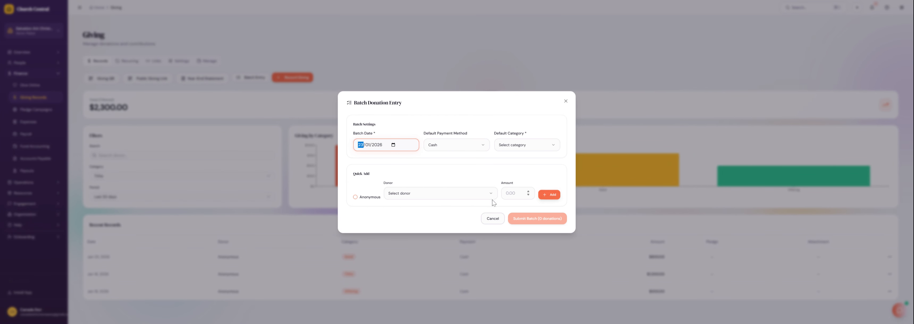
click(356, 197)
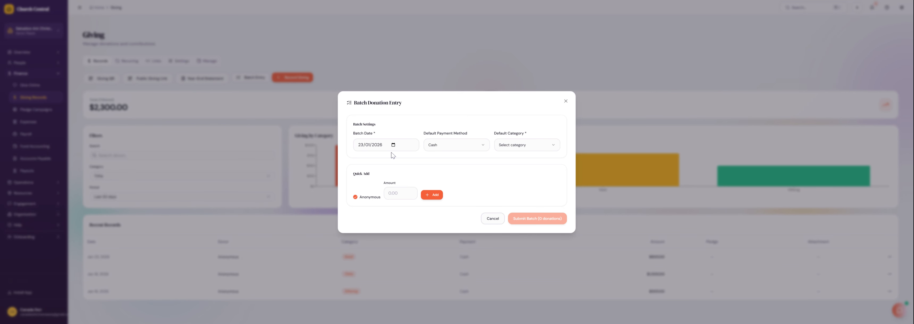
click(408, 194)
click(407, 193)
click(530, 144)
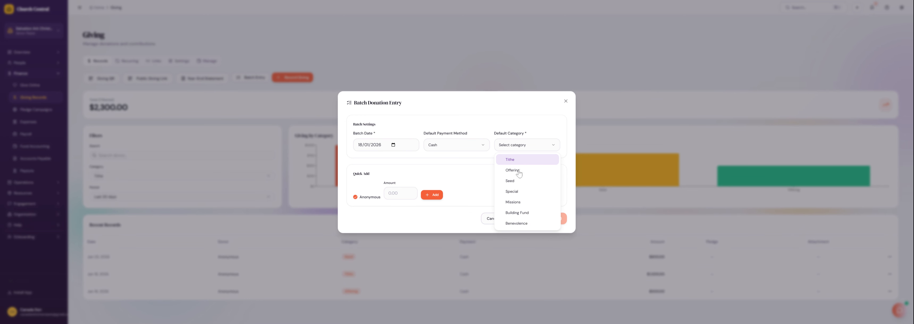
click(513, 162)
click(408, 195)
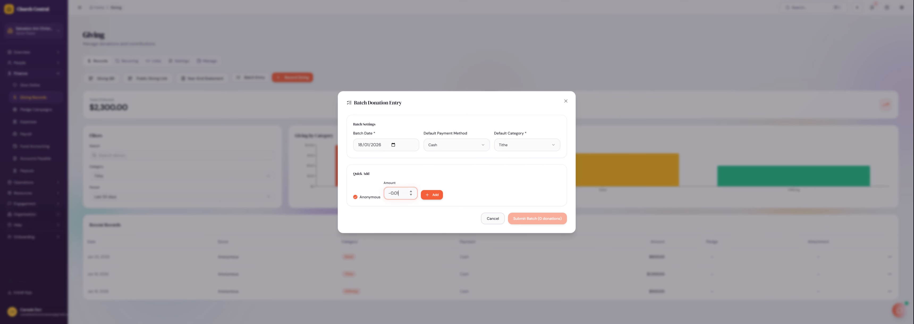
key(ctrl+a)
text(2000)
click(432, 195)
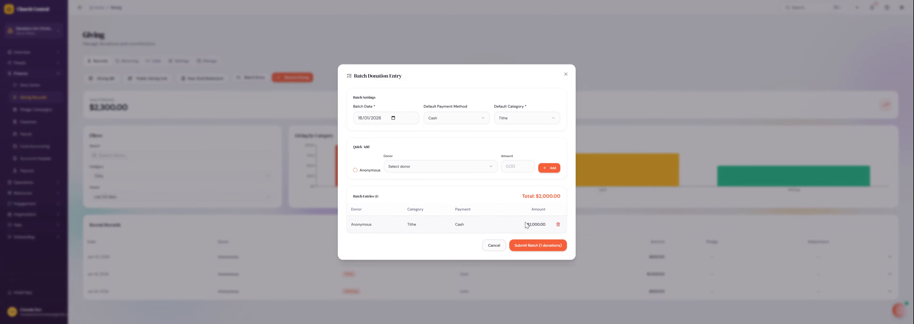
- Change the batch date to 11/01/2026 and add an anonymous cash Offering donation of 3000 to the batch
click(356, 171)
click(511, 121)
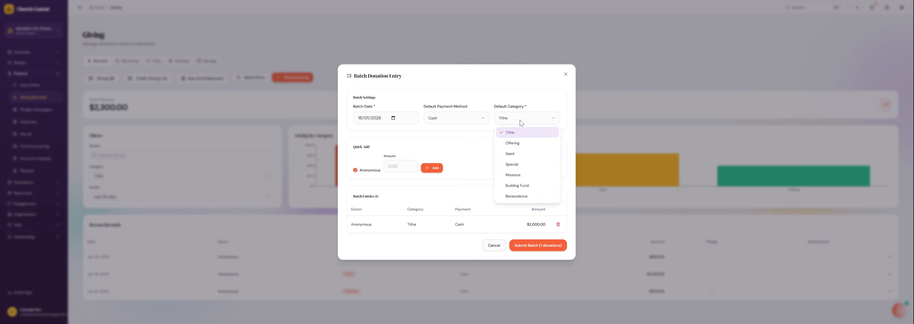
click(519, 145)
click(389, 165)
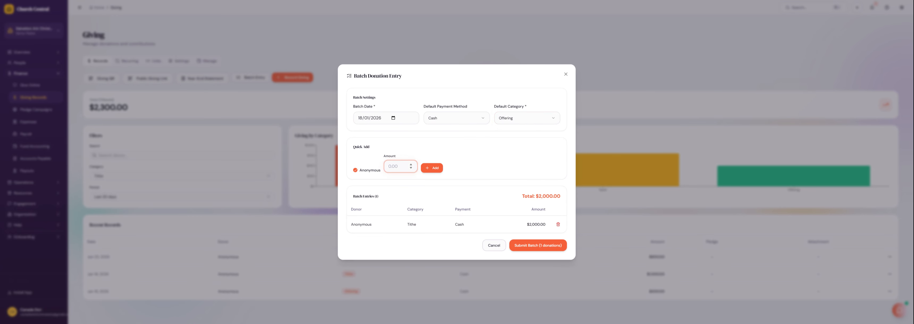
click(393, 119)
click(405, 156)
click(400, 166)
text(3000)
click(433, 168)
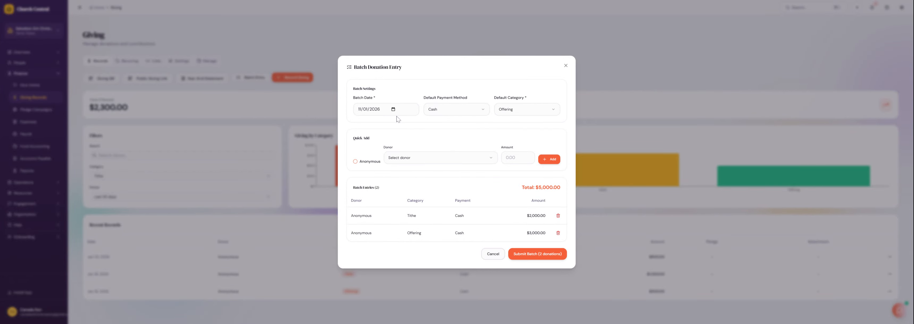
- Add an anonymous cash Tithe donation of 1500 to the batch and submit the batch
click(515, 109)
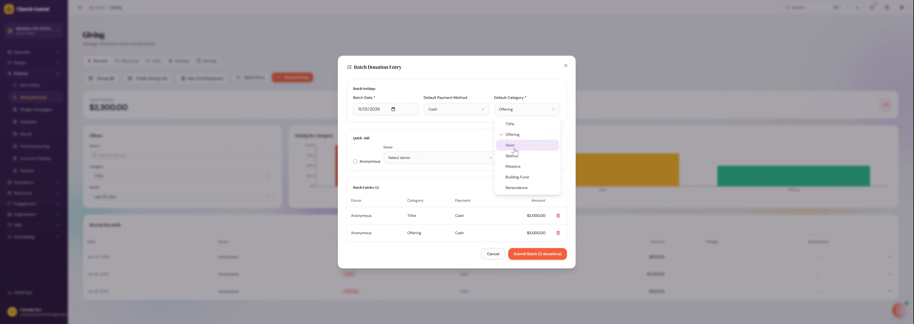
click(512, 124)
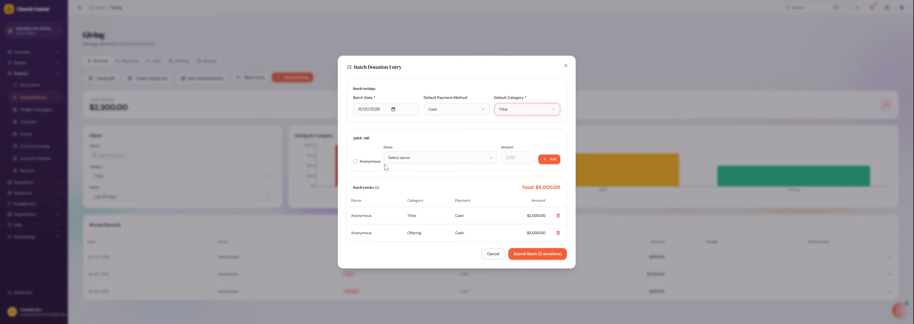
click(356, 162)
click(399, 158)
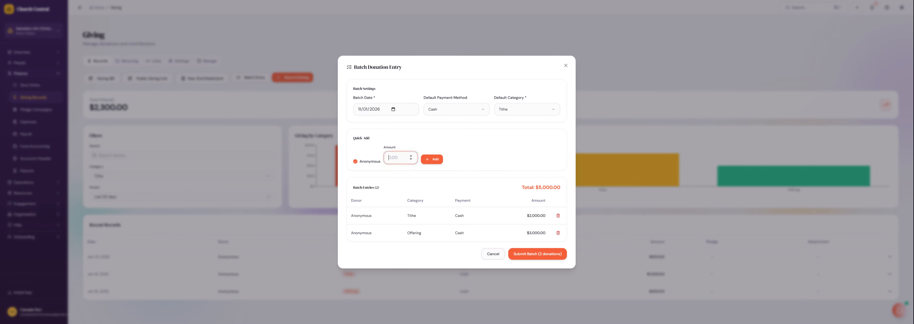
text(1500)
click(435, 160)
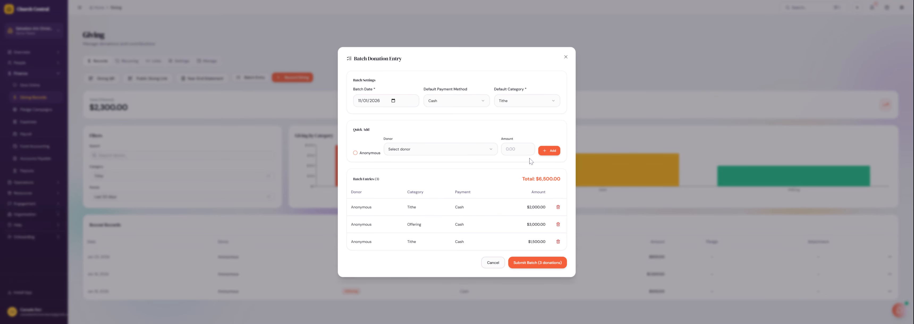
click(515, 261)
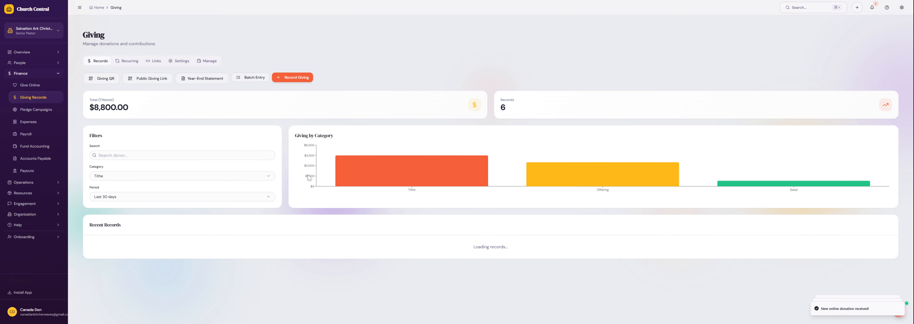
scroll(492, 243, down, 1)
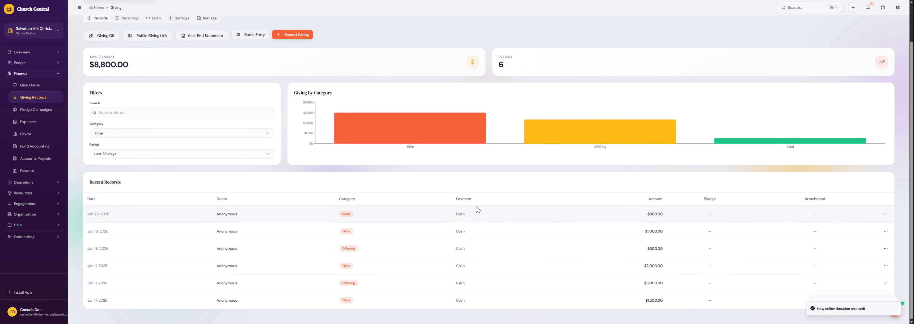
scroll(474, 259, up, 2)
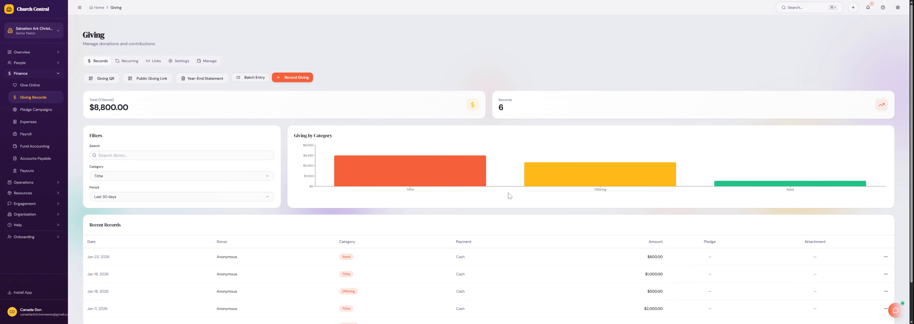
- View the year-end giving statement options for 2026, including the year selection and member search
mouse_move(431, 176)
click(203, 78)
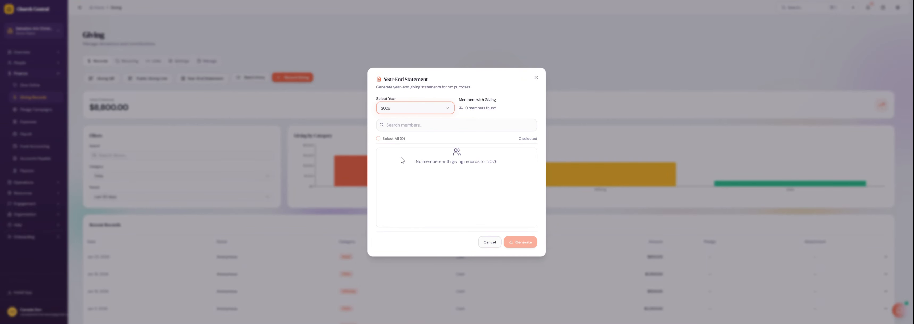
click(426, 124)
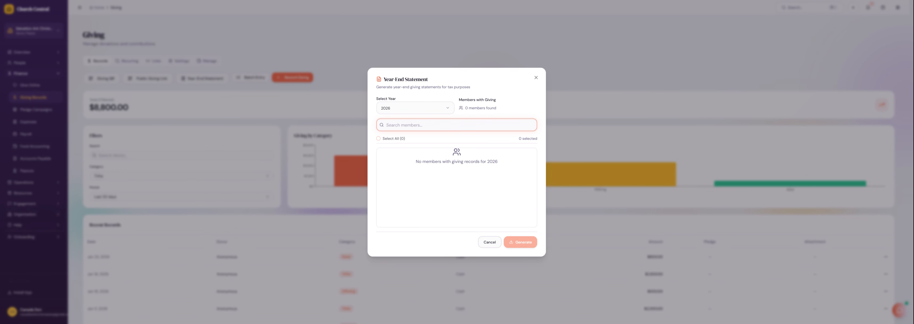
click(415, 108)
click(415, 126)
click(445, 167)
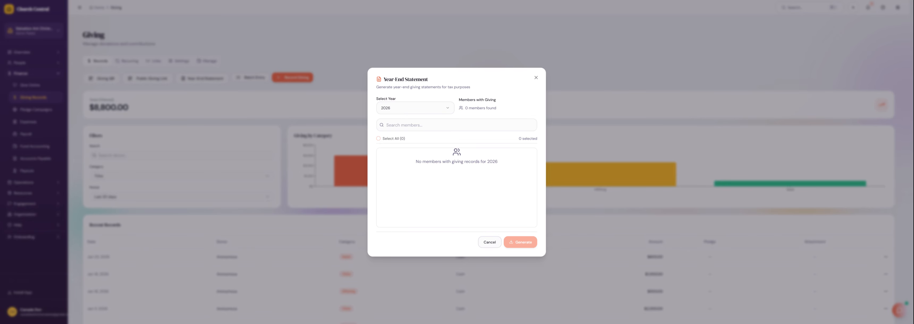
- Check the member search in the year-end statement, close the dialog without generating, and review the recent giving records
click(405, 125)
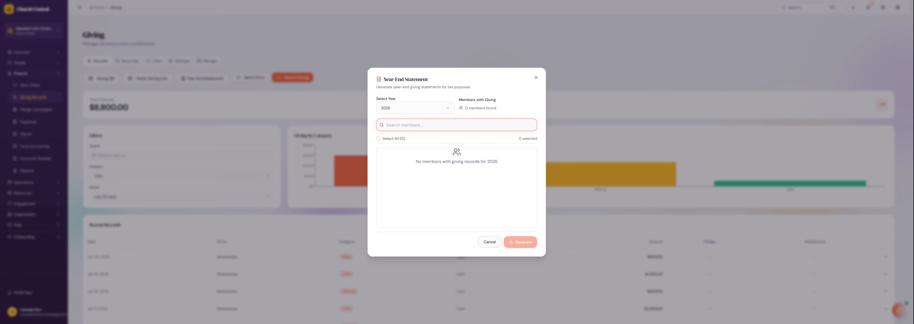
click(536, 78)
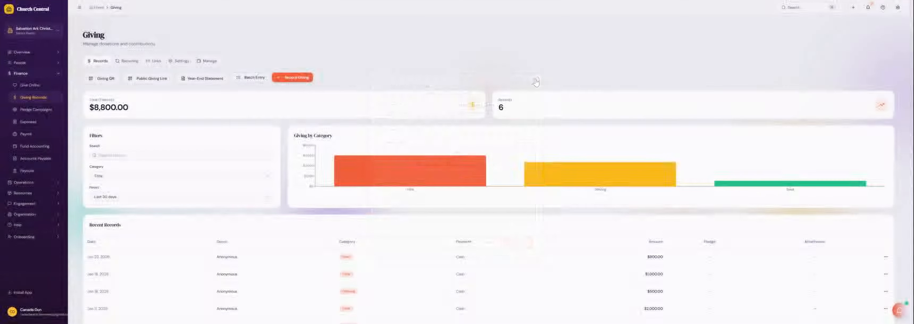
scroll(359, 173, down, 1)
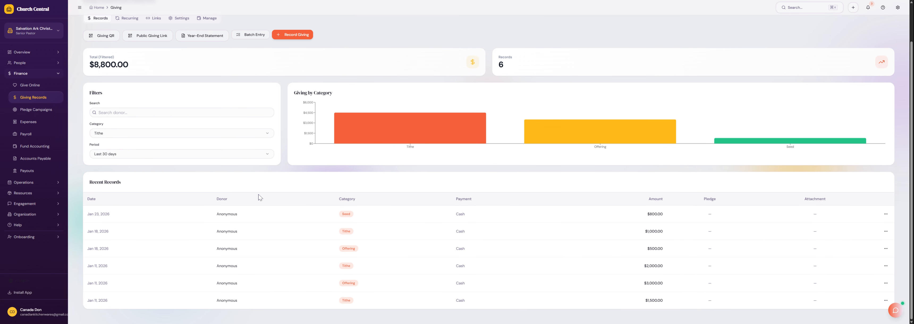
scroll(292, 182, up, 1)
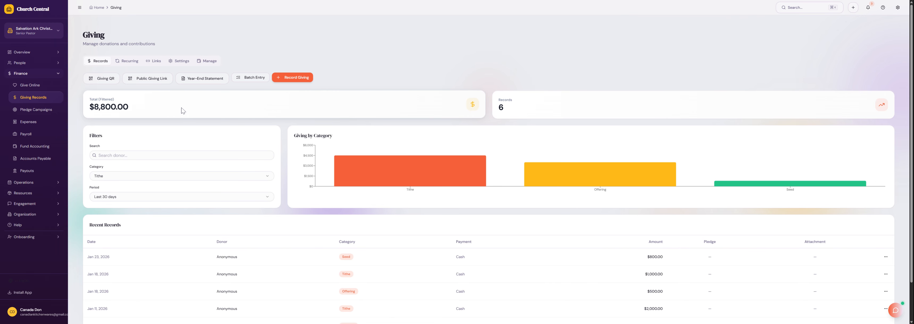
- View the recurring giving subscriptions and the payment links, and try to create the first payment link
click(123, 64)
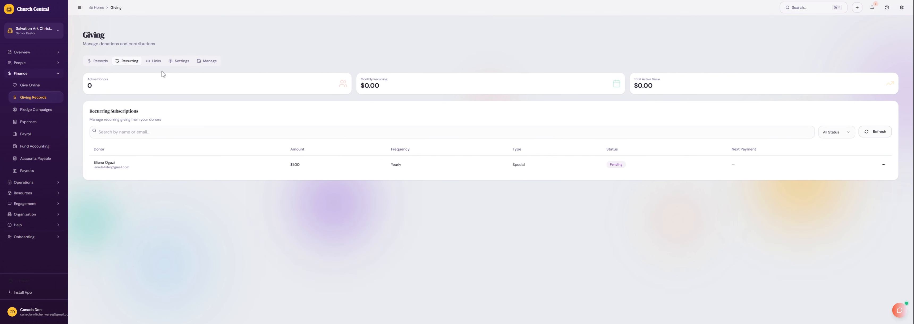
click(154, 64)
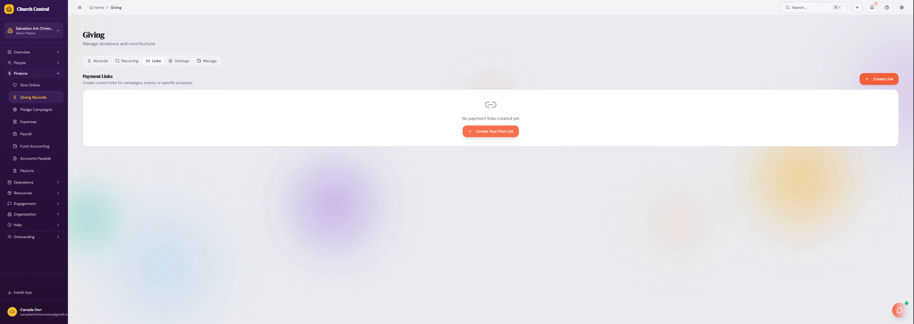
click(492, 133)
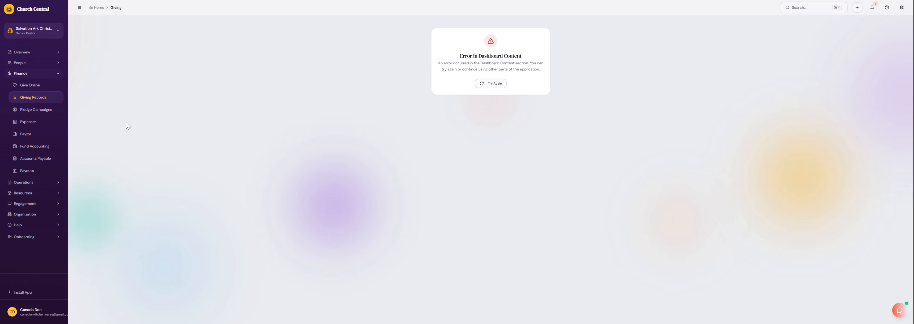
- Return to the Giving Records page and look over its totals, category chart and recent records
click(35, 0)
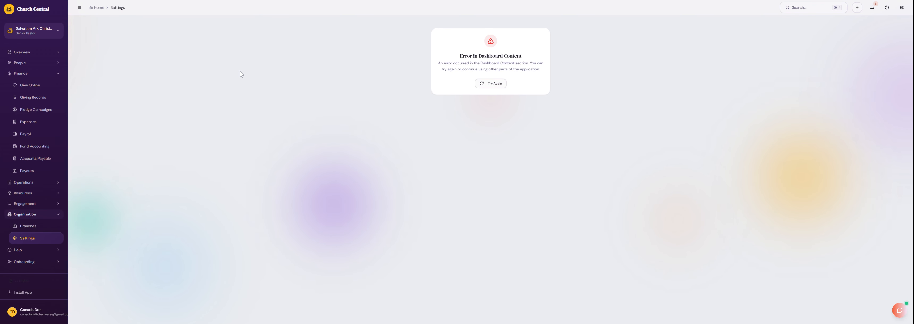
click(39, 0)
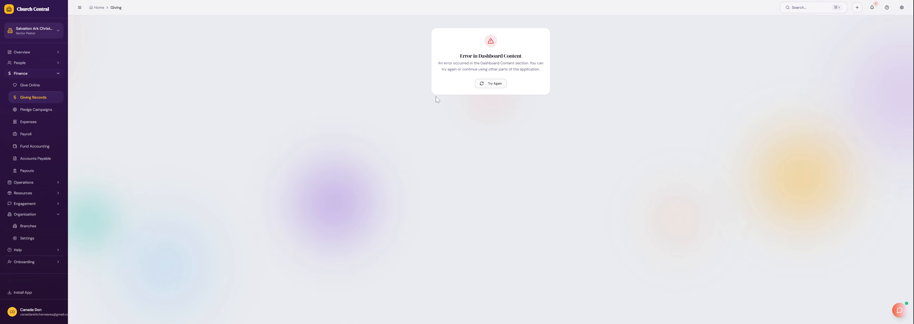
scroll(288, 137, down, 2)
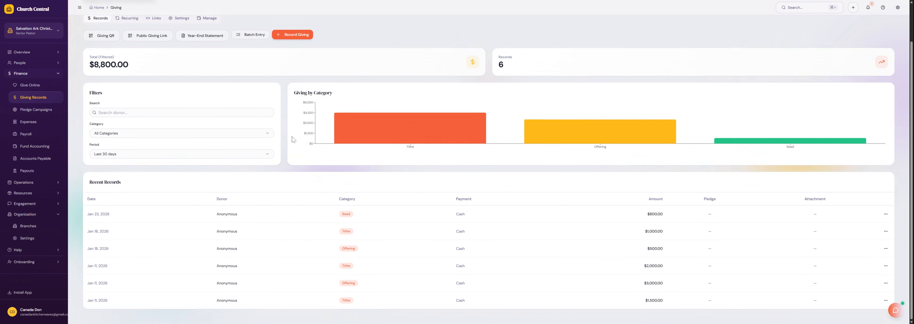
scroll(366, 140, up, 2)
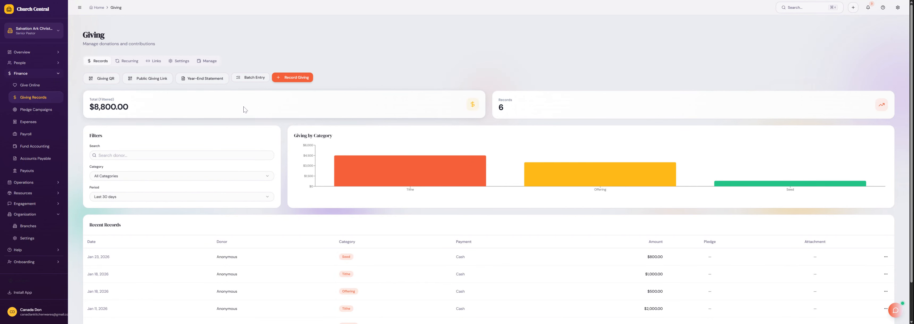
- Review the giving settings for the Stripe connection, donor messages, suggested amounts, giving options and processing fees
click(179, 63)
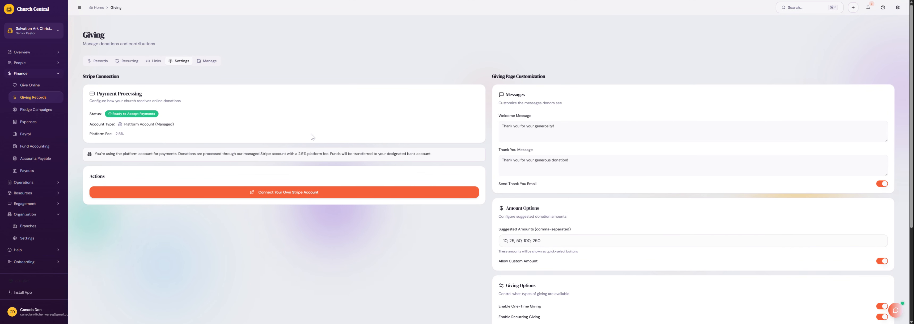
scroll(214, 134, down, 4)
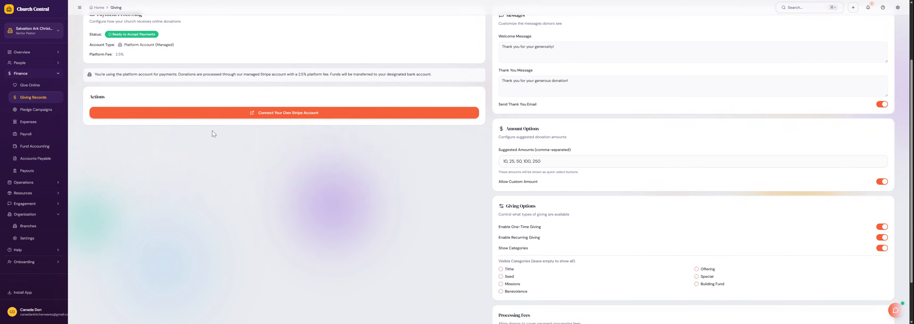
scroll(252, 146, down, 1)
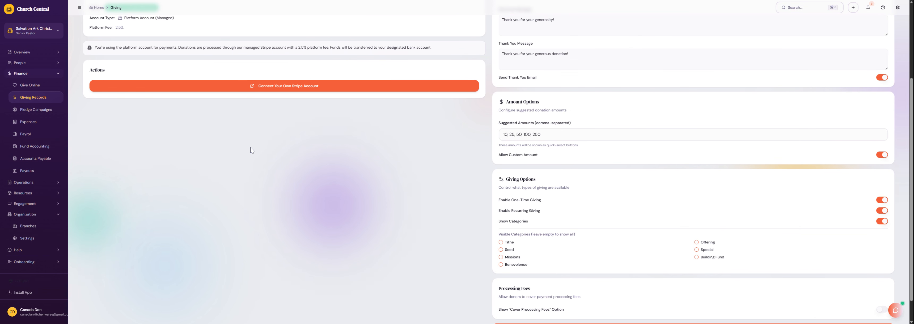
scroll(251, 147, up, 2)
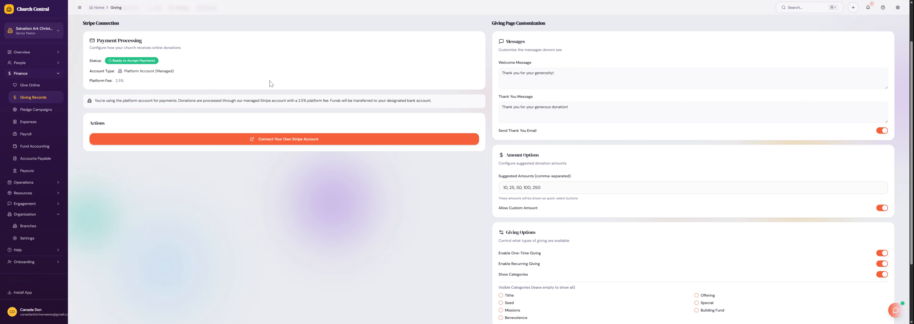
scroll(248, 88, up, 2)
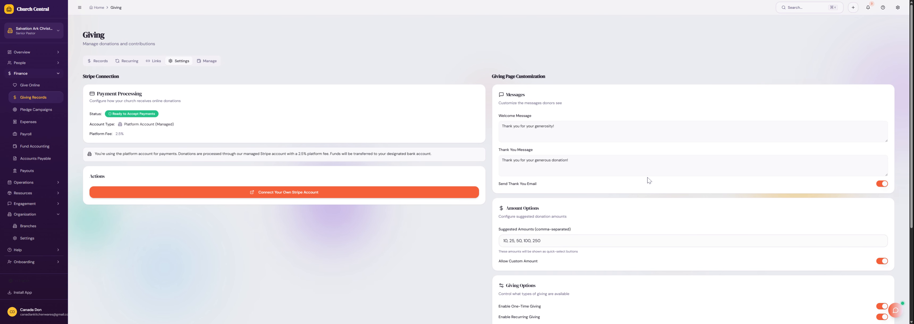
- Switch off Show Categories, Enable Recurring Giving and Enable One-Time Giving in the giving options, and switch all three back on
scroll(649, 181, down, 3)
scroll(649, 180, down, 1)
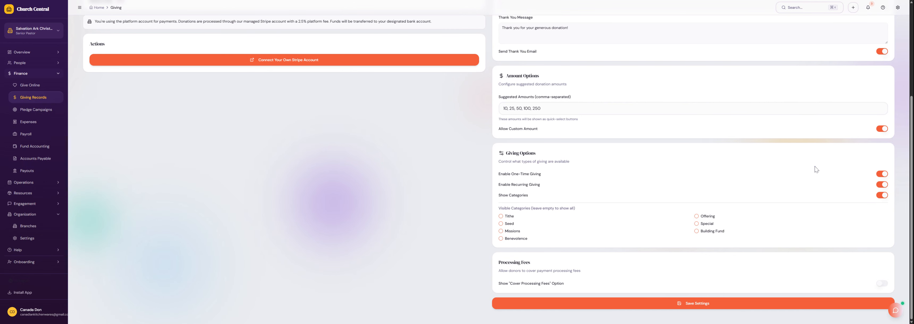
click(884, 196)
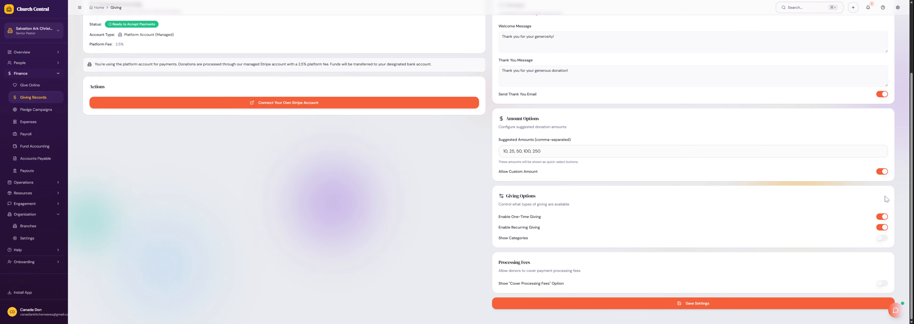
click(884, 228)
click(884, 217)
click(884, 218)
click(883, 227)
click(884, 238)
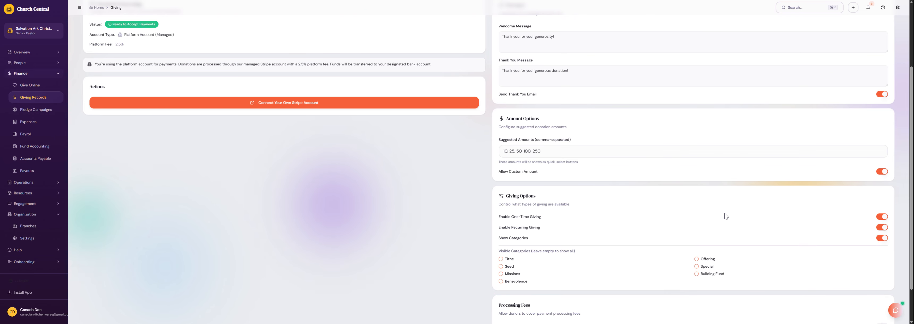
- Open the payment section of the organisation settings and examine the Stripe gateway configuration
scroll(461, 185, up, 4)
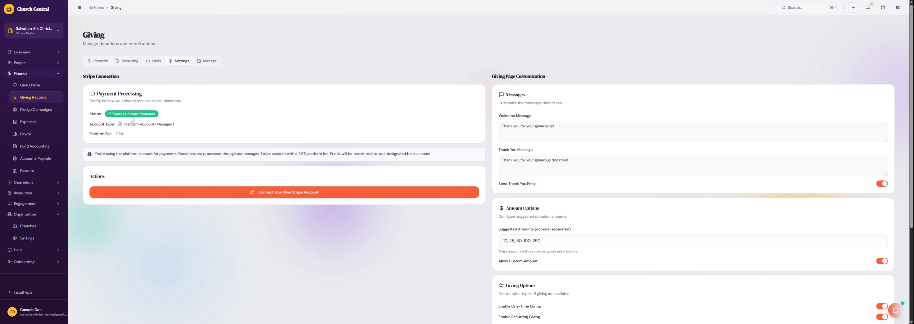
scroll(109, 140, down, 3)
click(31, 239)
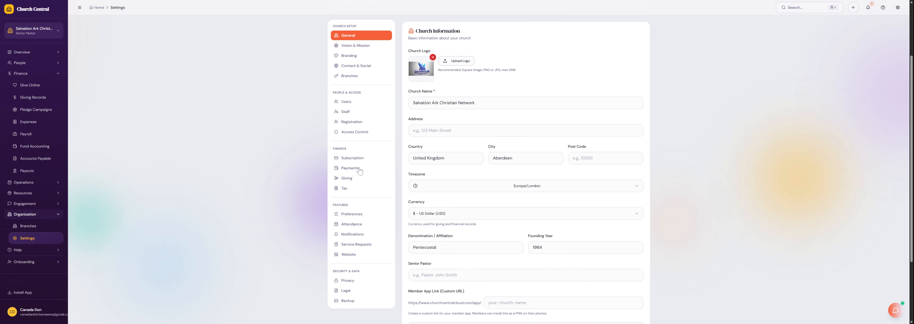
click(351, 171)
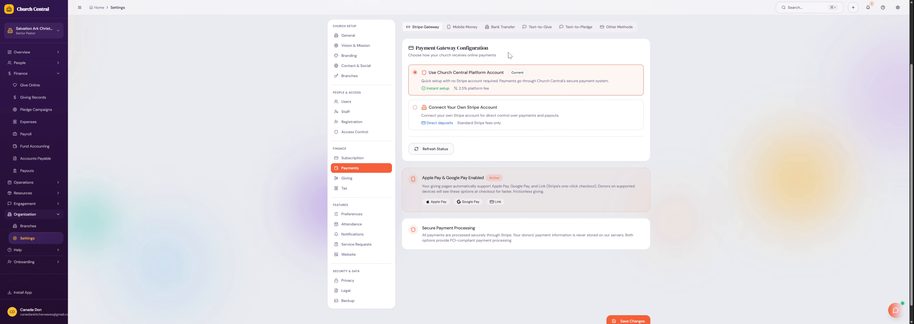
- Examine the Flutterwave mobile money settings and supported providers, and return to the Stripe gateway configuration
click(465, 28)
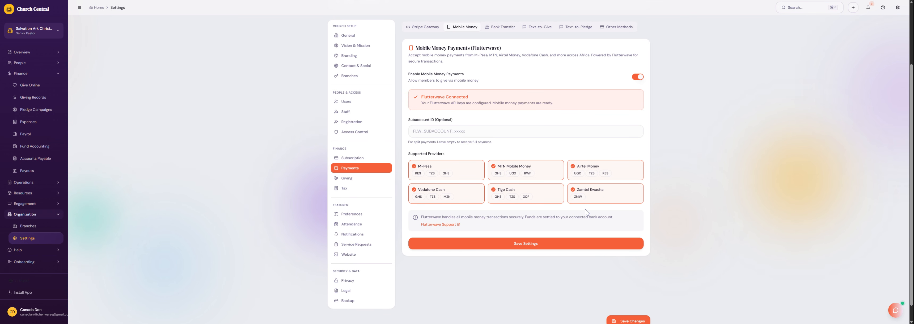
scroll(504, 123, up, 3)
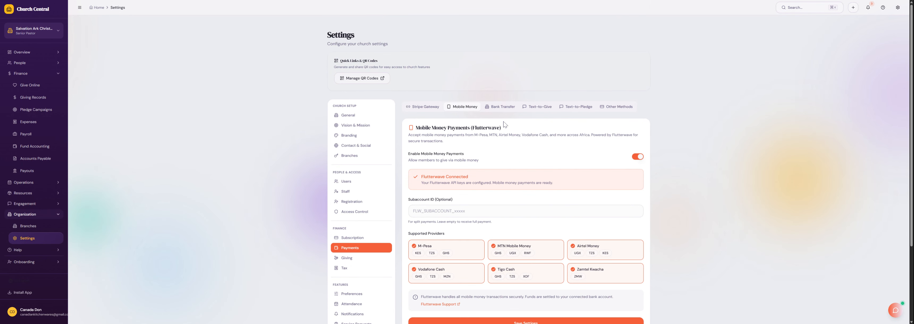
click(422, 107)
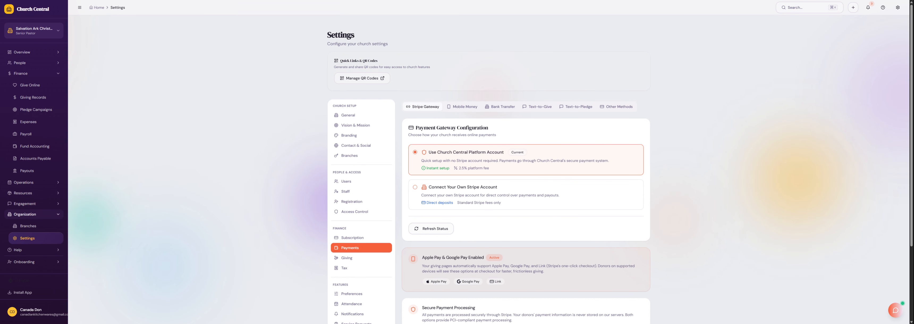
scroll(462, 112, down, 2)
scroll(461, 113, up, 2)
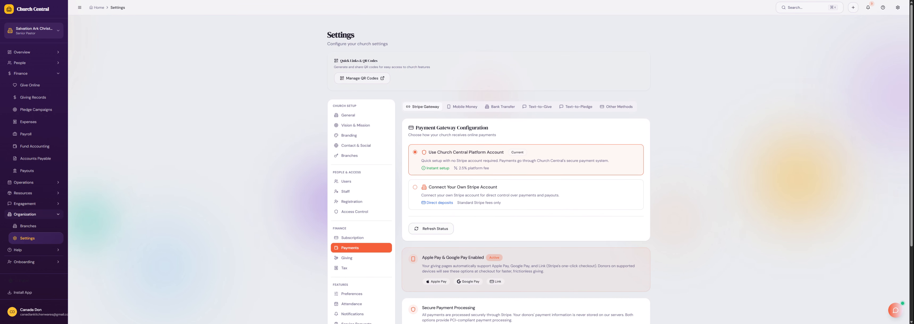
- Examine the bank transfer accounts and the Text-to-Give settings, including the webhook configuration and example messages
click(499, 111)
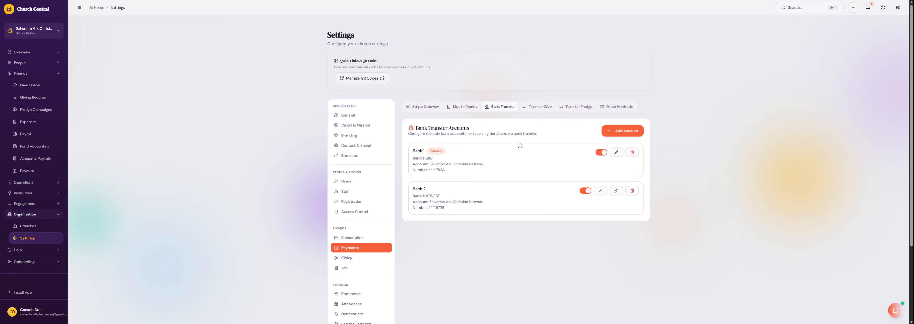
click(536, 111)
scroll(536, 111, down, 3)
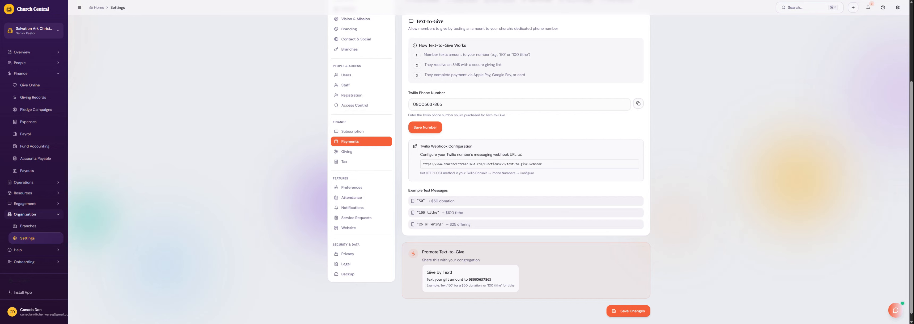
scroll(547, 114, up, 2)
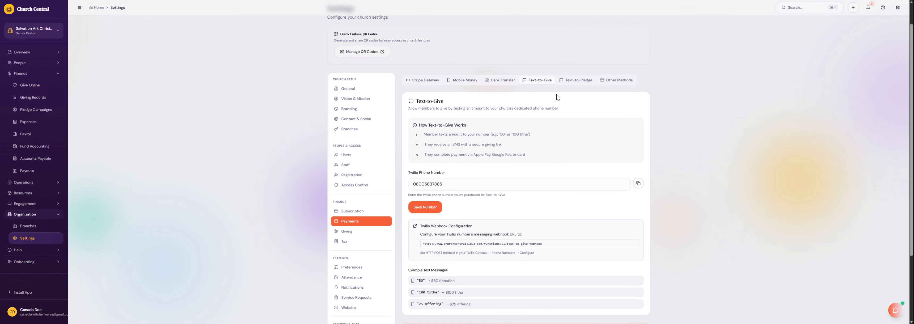
- Examine the Text-to-Pledge settings, and revisit the Text-to-Give and Stripe gateway settings
click(570, 83)
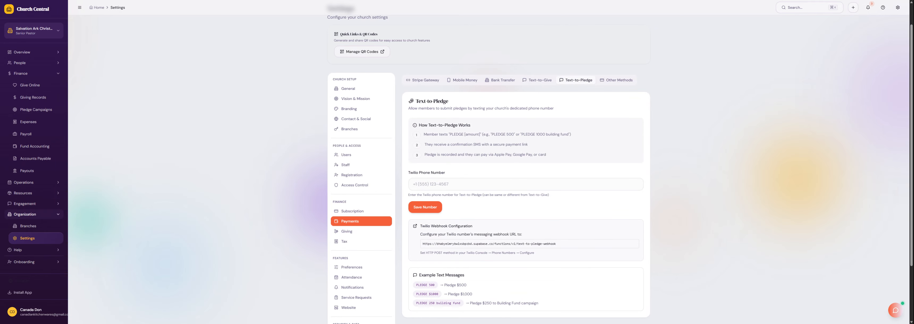
scroll(485, 158, down, 2)
scroll(515, 124, up, 3)
click(537, 107)
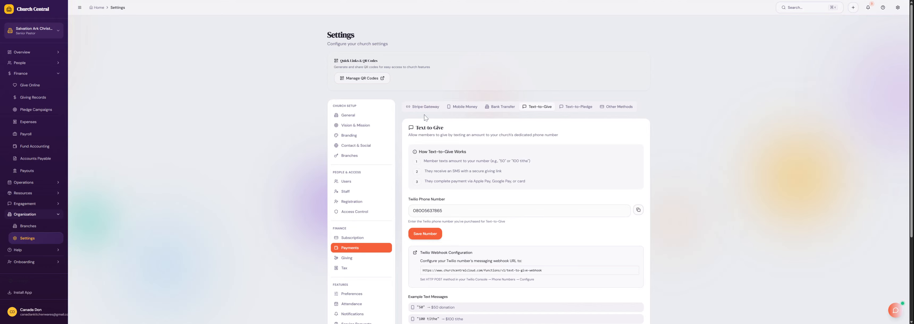
click(425, 107)
scroll(442, 157, down, 1)
scroll(443, 161, up, 1)
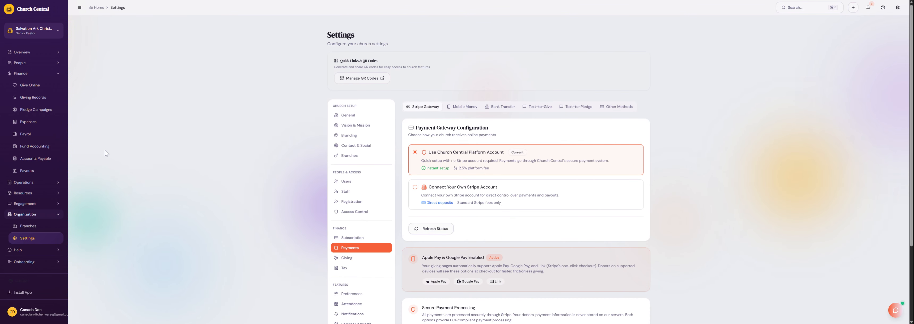
- Go back to Giving Records and check the giving data management section and the recent records
click(31, 100)
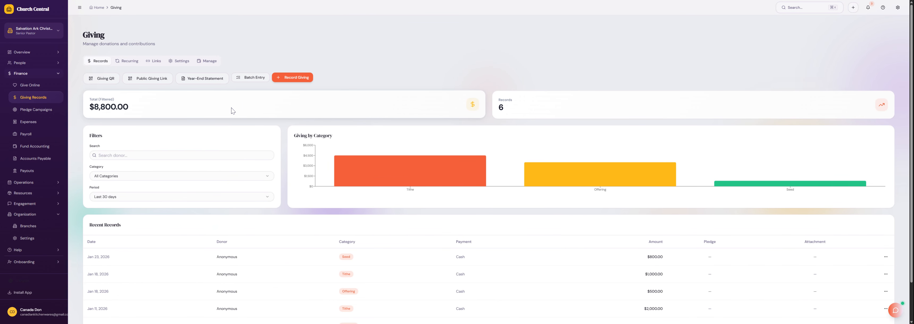
click(208, 61)
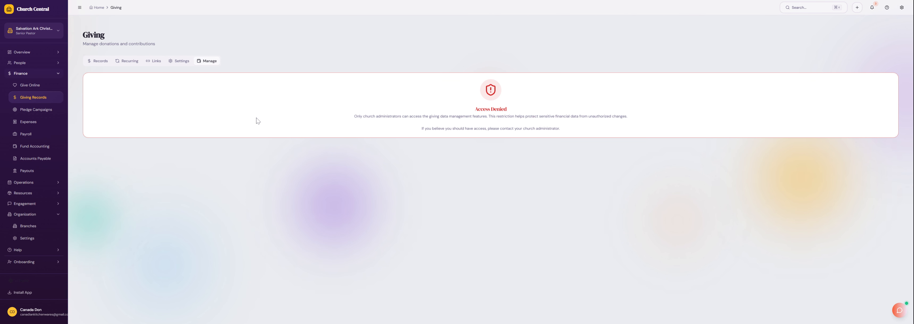
click(100, 61)
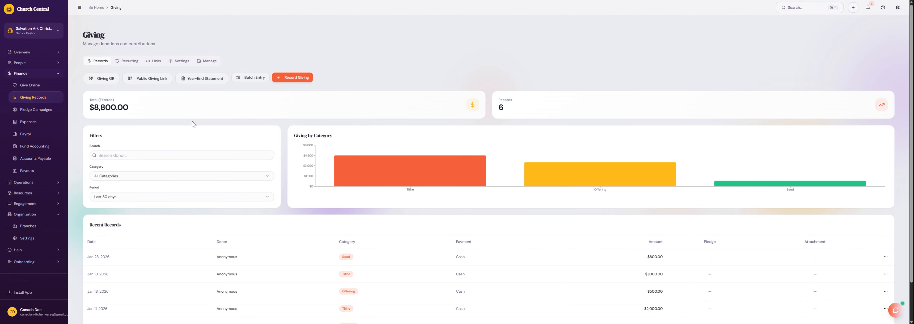
scroll(193, 124, down, 1)
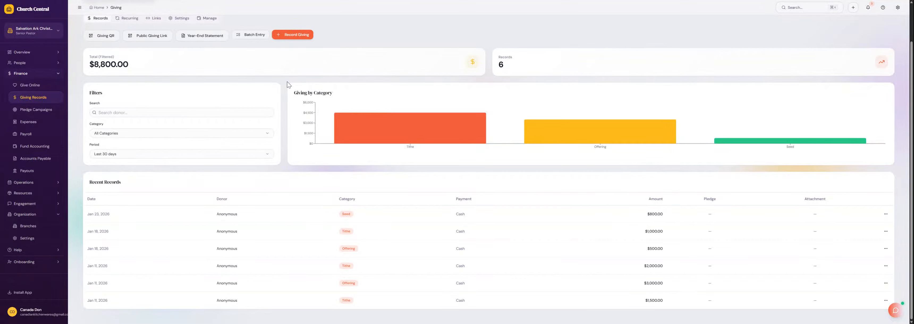
scroll(201, 135, up, 1)
click(205, 62)
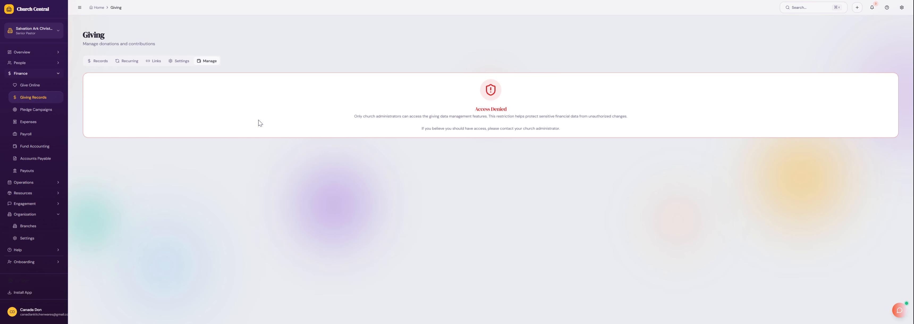
- Open the Jan 23, 2026 anonymous Seed donation for editing from the records and close it without saving
click(99, 66)
click(886, 258)
click(871, 278)
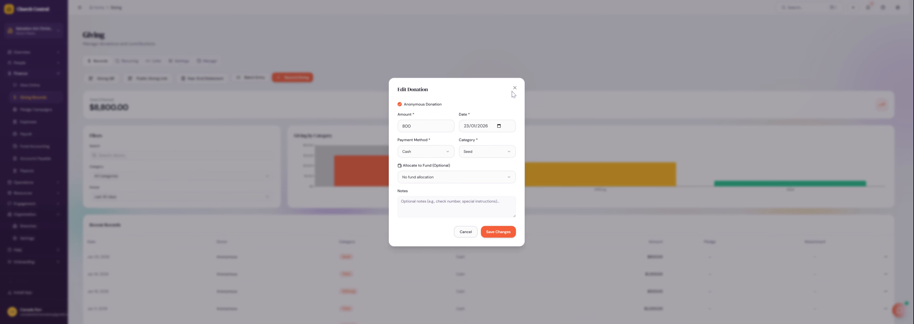
click(515, 89)
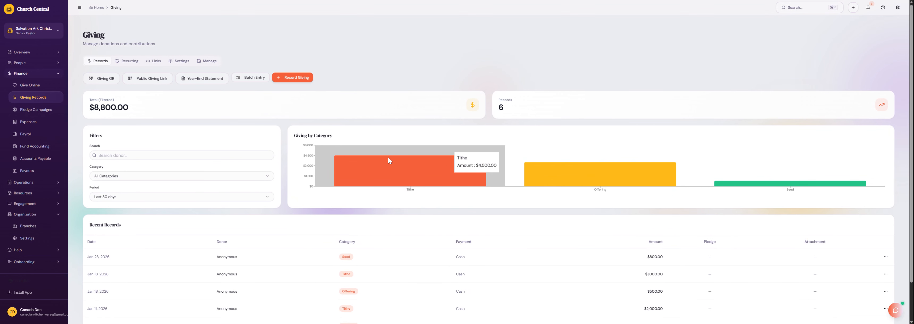